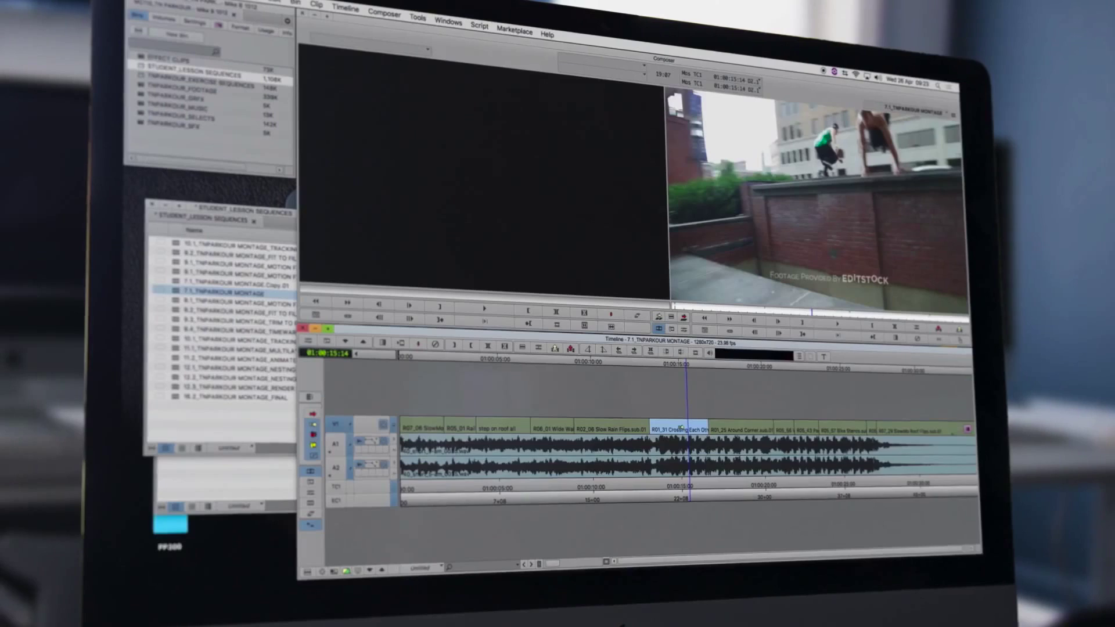
Shift the parkour clip earlier, set up a slide trim, and reframe the bridge shot lower-left
{"action": "left_click_drag", "start_coordinate": [681, 428], "coordinate": [659, 429]}
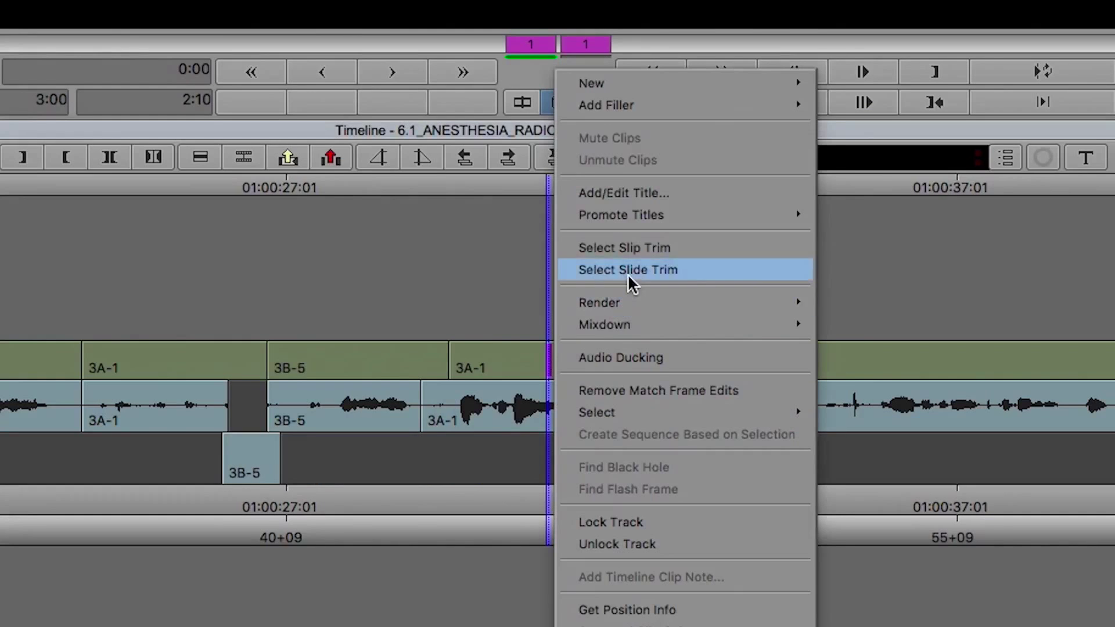
{"action": "left_click", "coordinate": [628, 272]}
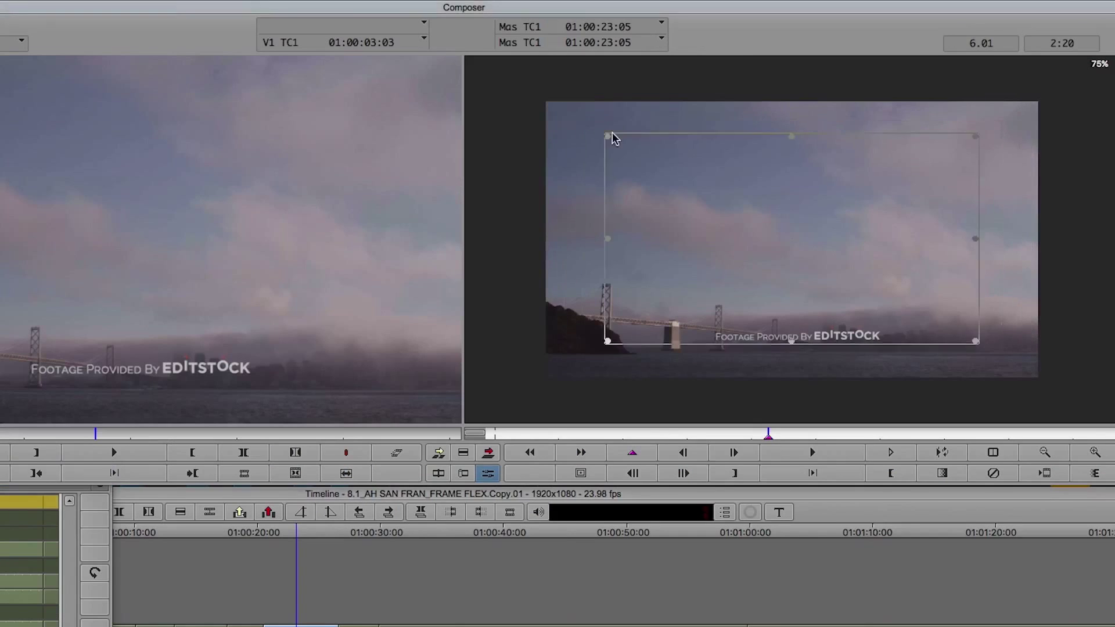
{"action": "left_click_drag", "start_coordinate": [733, 292], "coordinate": [670, 301]}
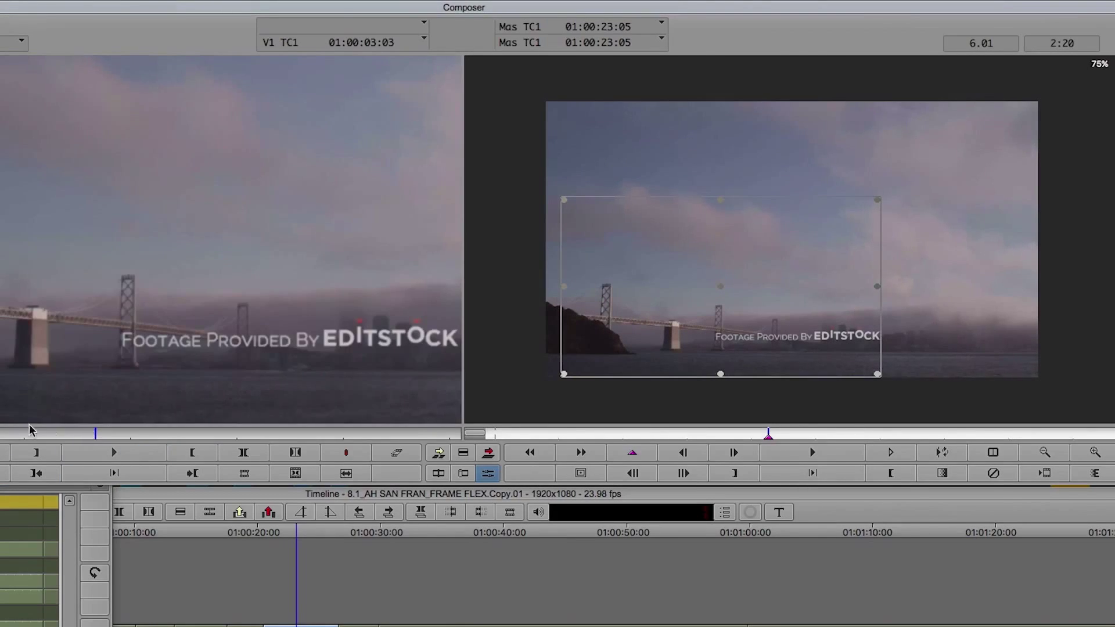
{"action": "key", "text": "j"}
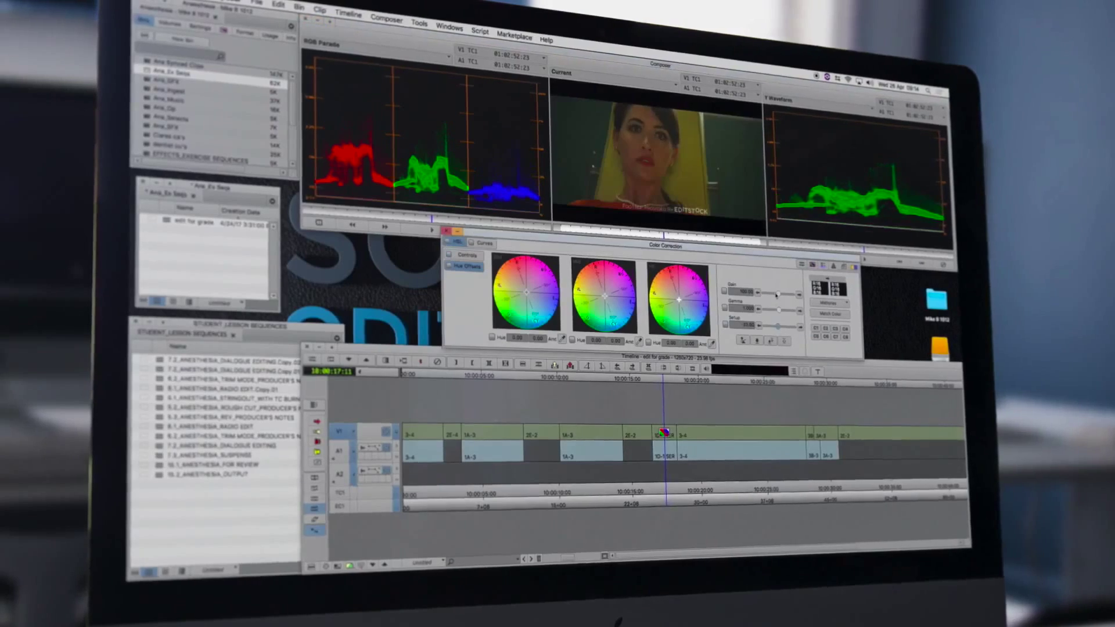